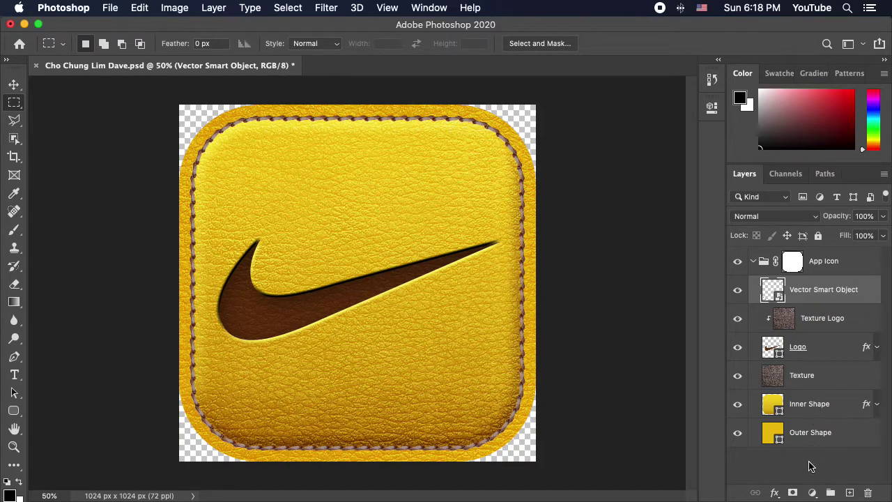
- Add a Levels adjustment layer above the Vector Smart Object layer and rename it "Levels"
left_click(812, 494)
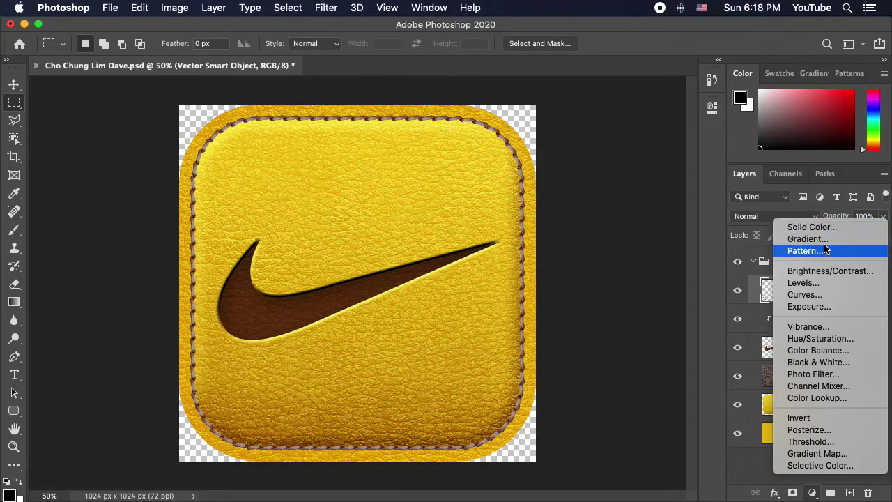
left_click(819, 282)
double_click(838, 290)
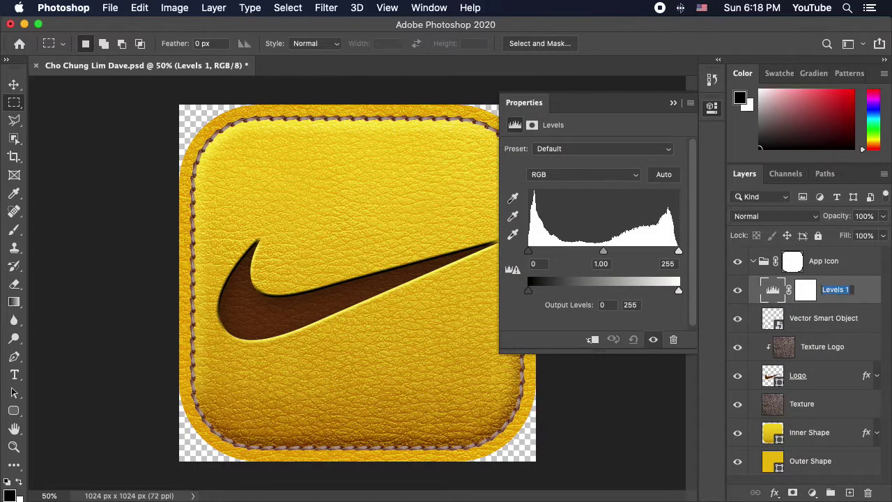
key("Right")
key("BackSpace")
key("Return")
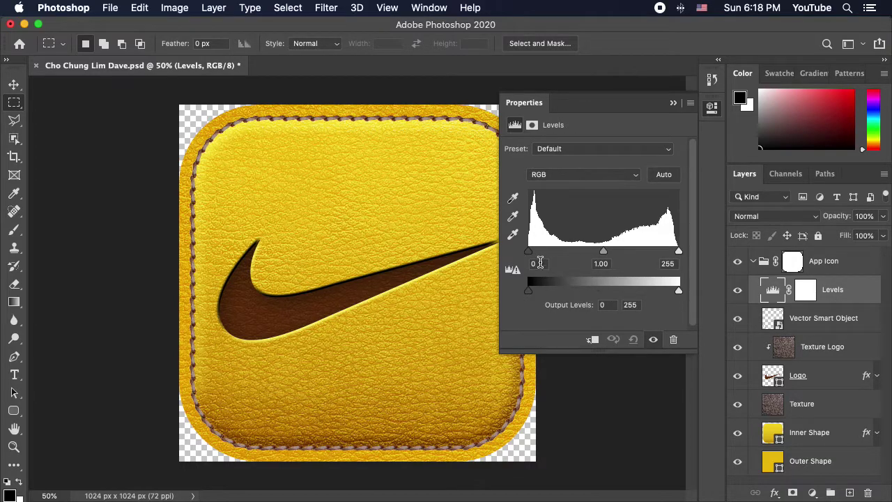
- Set the Levels adjustment's input levels to 25 for shadows, 0.85 for midtones and 245 for highlights
type("25")
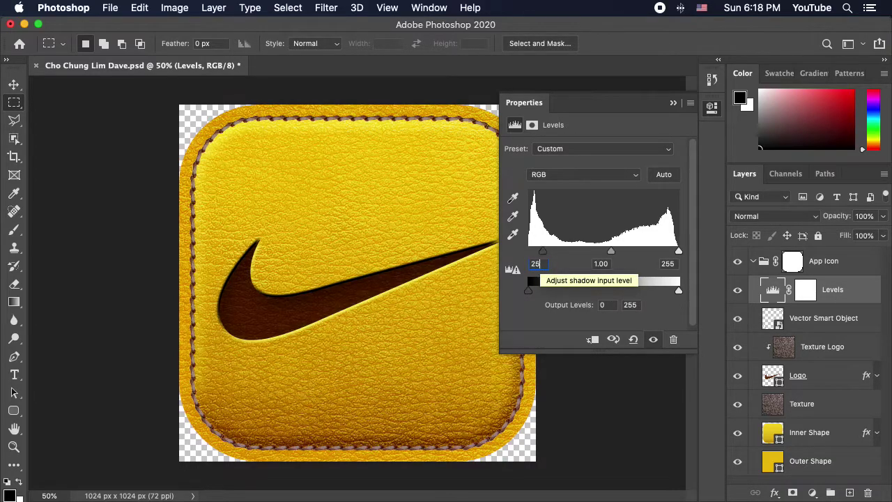
key("Tab")
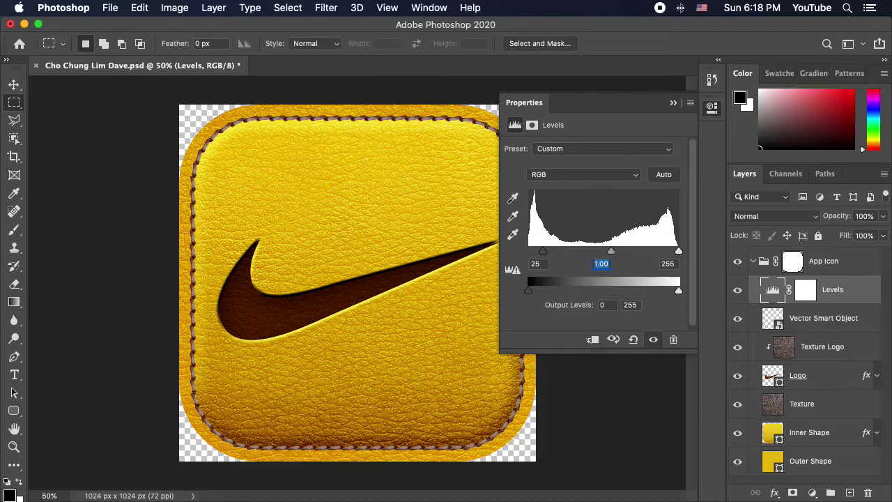
type("0.85")
key("Tab")
type("245")
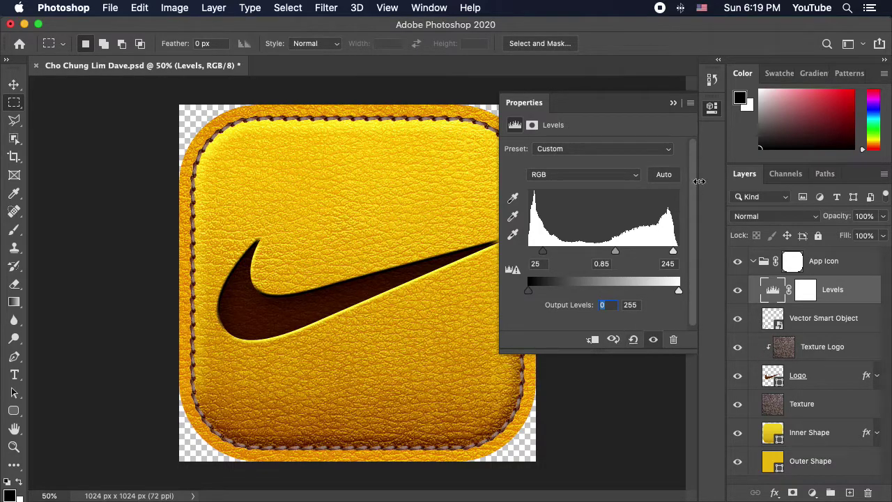
- Clip the Levels adjustment to the Vector Smart Object layer and set its midtone input to 1 and highlight input to 240
left_click(593, 340)
left_click_drag(616, 252, 594, 250)
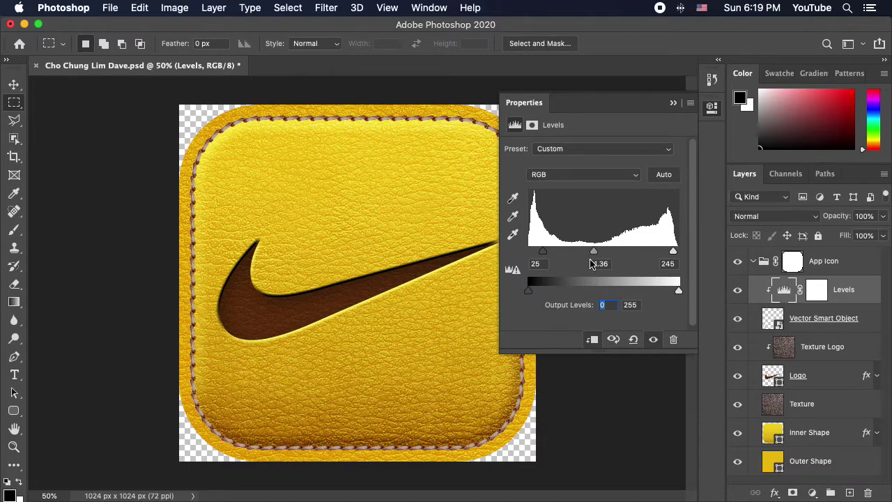
left_click(537, 263)
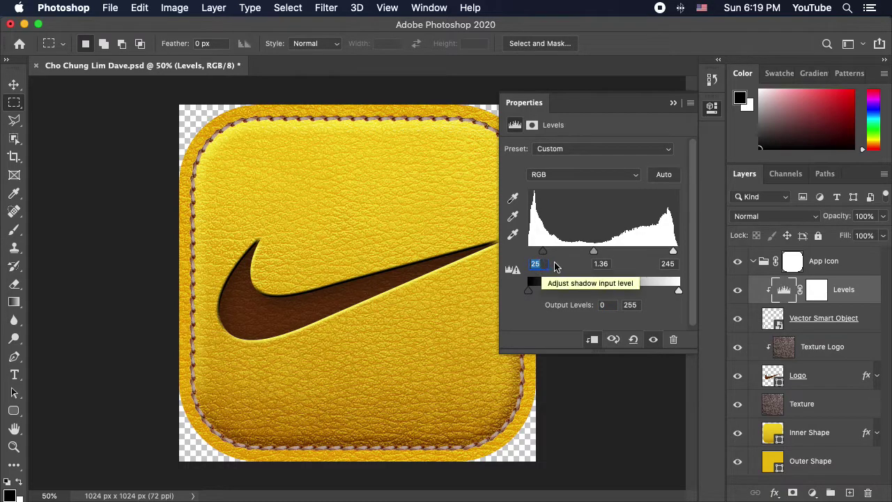
left_click(609, 266)
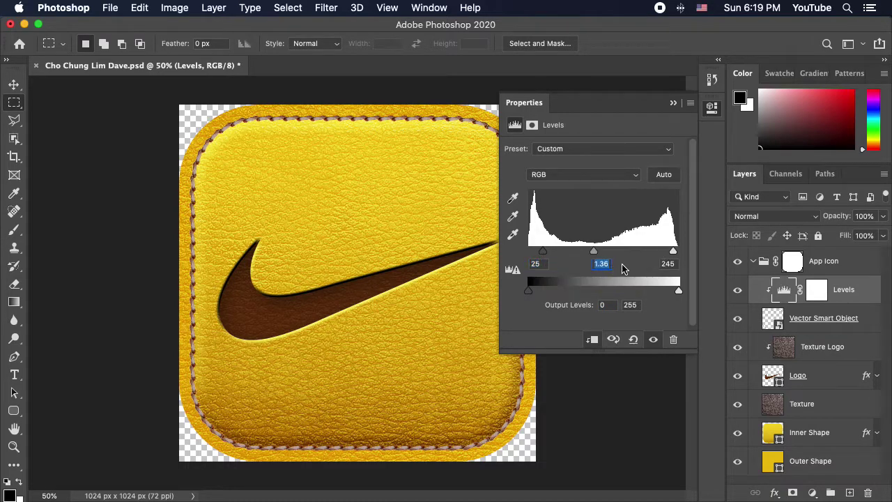
type("1")
key("Tab")
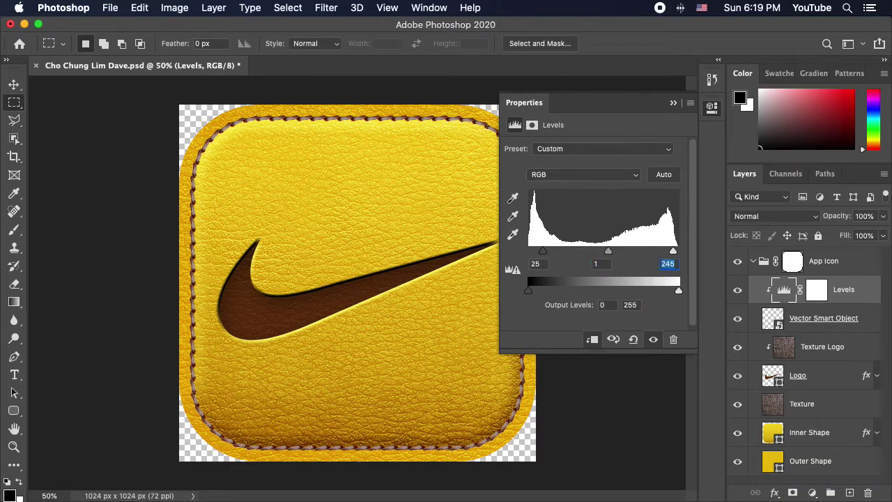
type("240")
key("shift+Tab")
key("shift+Tab")
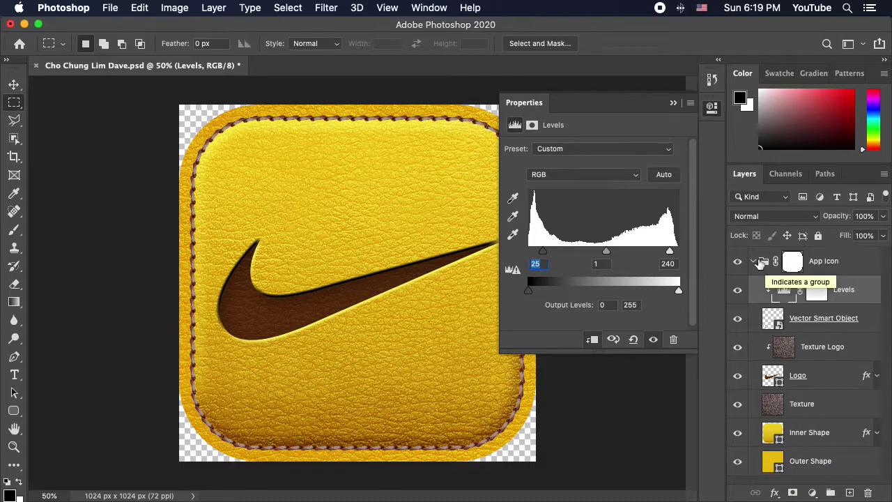
- Rename the Vector Smart Object layer as "Border"
double_click(823, 317)
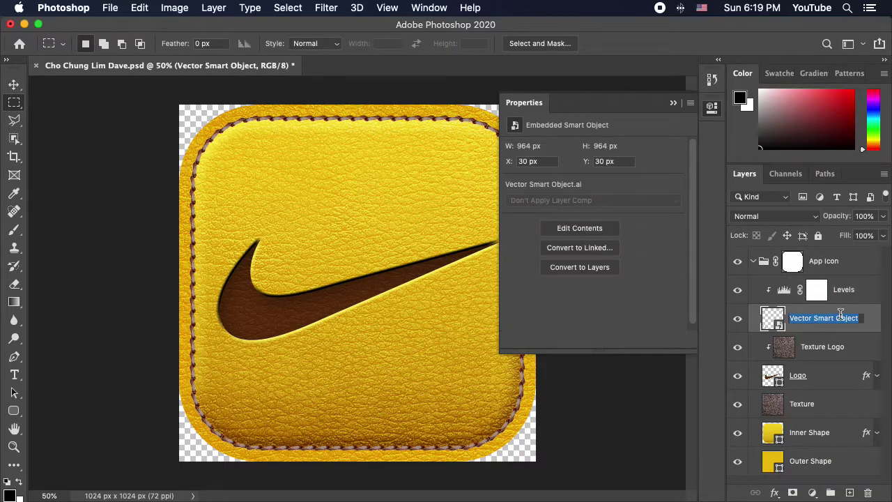
type("Bo")
key("Return")
- Add a Color Balance adjustment layer above the Levels layer and rename it "Color Balance"
left_click(868, 291)
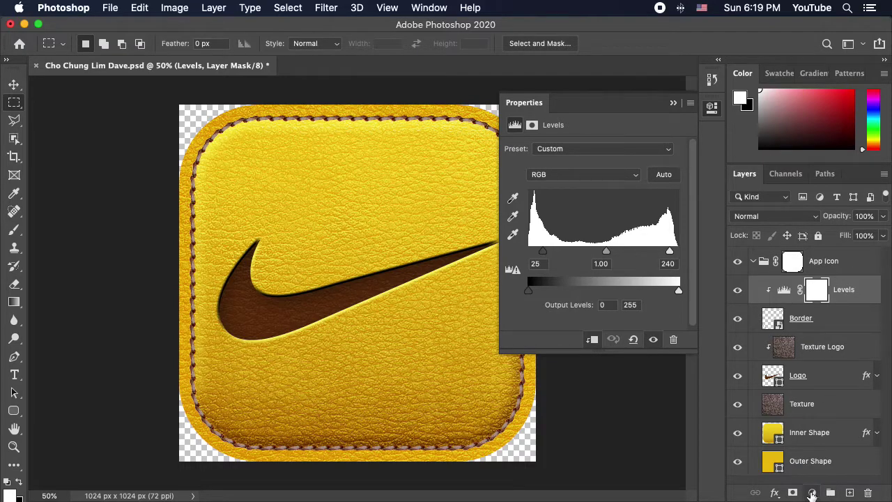
left_click(812, 493)
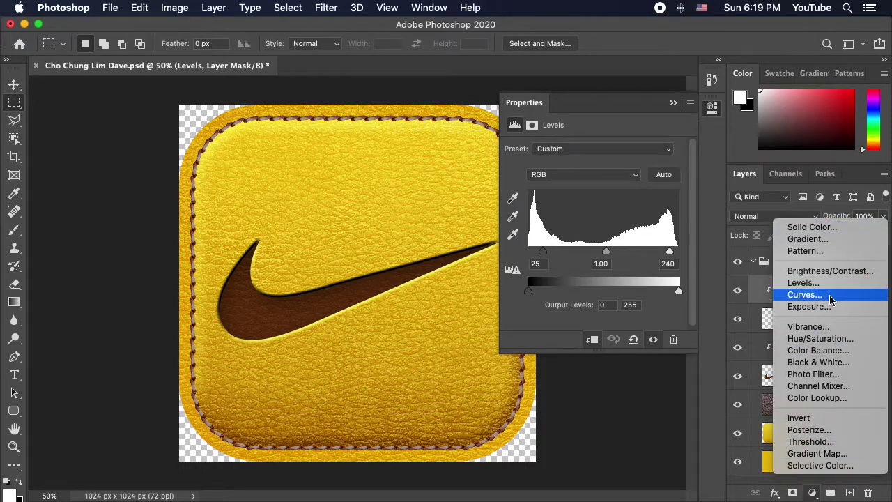
left_click(827, 350)
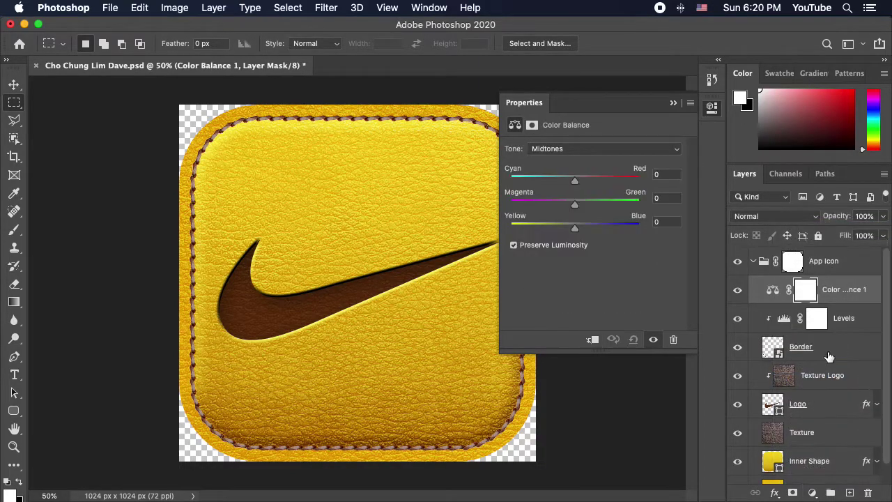
double_click(845, 290)
key("Right")
key("BackSpace")
key("BackSpace")
key("Return")
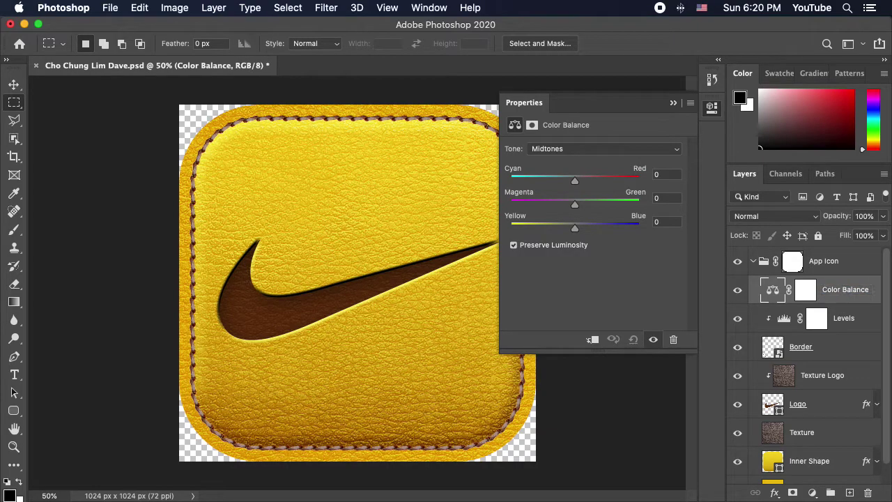
- Clip the Color Balance adjustment to the Border layer and set its midtones to +40 Cyan–Red and -40 Yellow–Blue
left_click(593, 341)
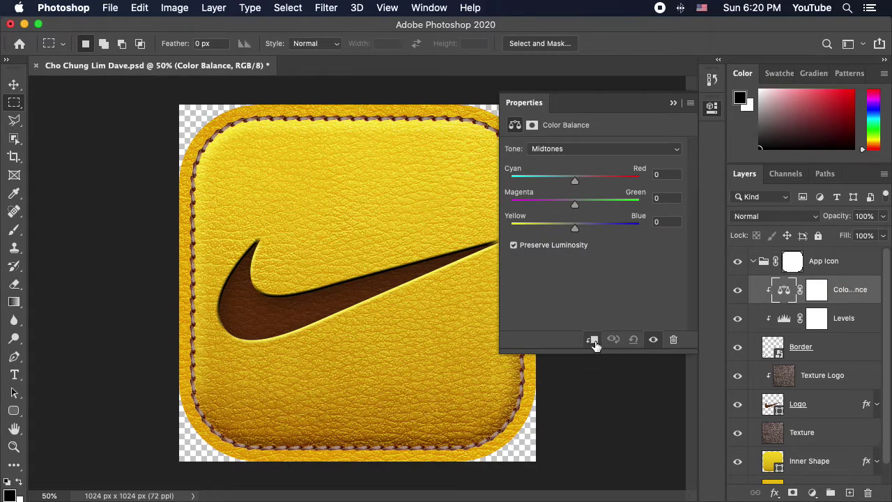
mouse_move(575, 183)
left_mouse_down()
mouse_move(528, 190)
mouse_move(613, 192)
mouse_move(566, 198)
left_mouse_up()
type("40-40")
key("shift+Tab")
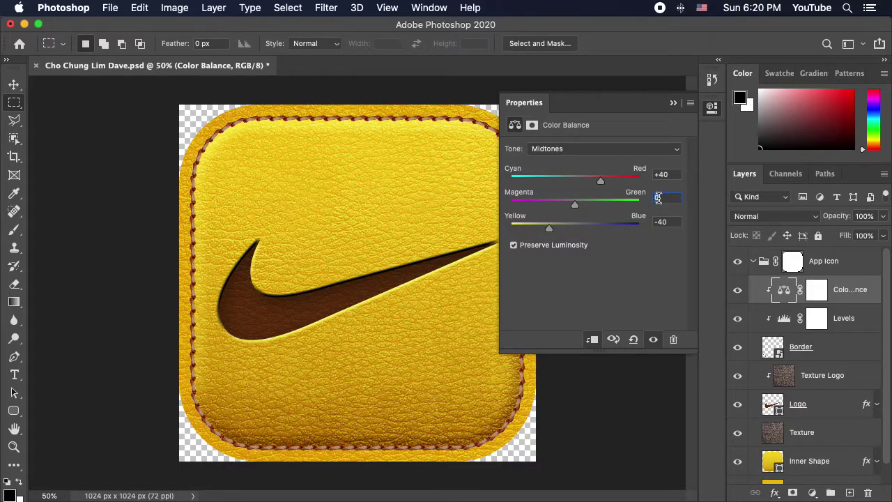
- Try Color Balance midtones of +8 Cyan–Red and -68 Yellow–Blue on the border stitching
left_click(549, 250)
left_click_drag(601, 183, 579, 181)
left_click_drag(547, 231, 531, 231)
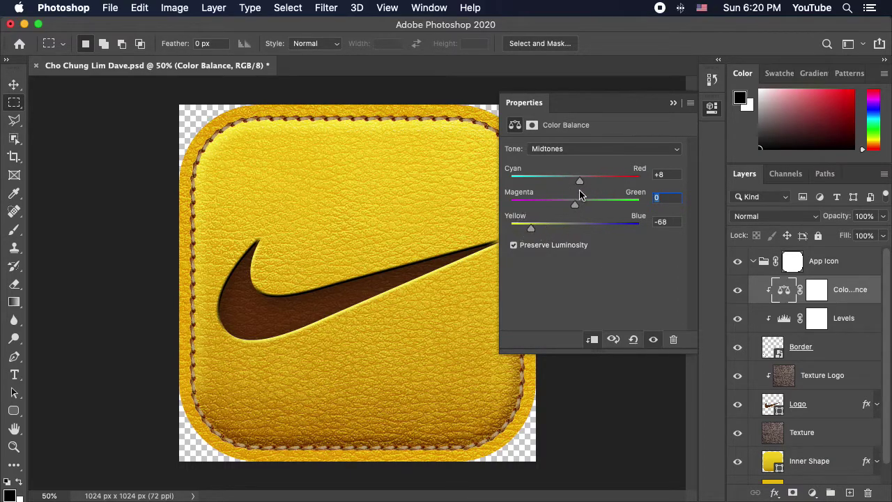
- Set the Color Balance midtones to -10 Cyan–Red and -50 Yellow–Blue
left_click_drag(580, 181, 563, 184)
left_click(673, 173)
type("-20")
key("shift+Tab")
type("-10")
key("Tab")
key("Tab")
type("-")
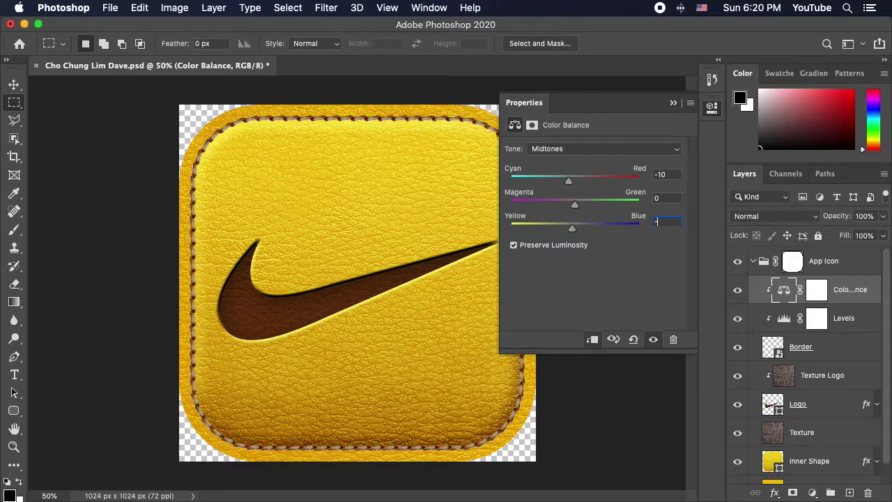
type("40")
key("Tab")
- Compare the border stitching with Preserve Luminosity on and off, and with the Color Balance and Levels layers hidden and shown
left_click(530, 248)
left_click(531, 249)
left_click(536, 249)
left_click(784, 290)
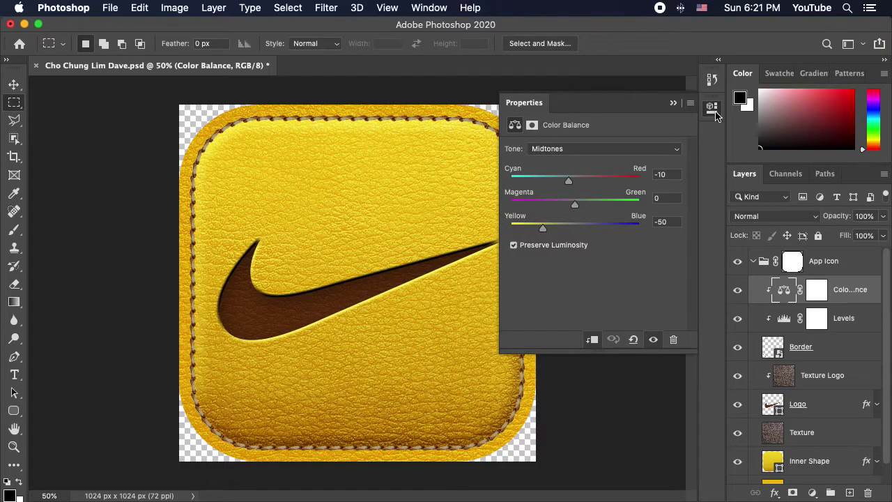
left_click(712, 108)
left_click_drag(737, 289, 737, 319)
left_click(738, 318)
left_click(737, 289)
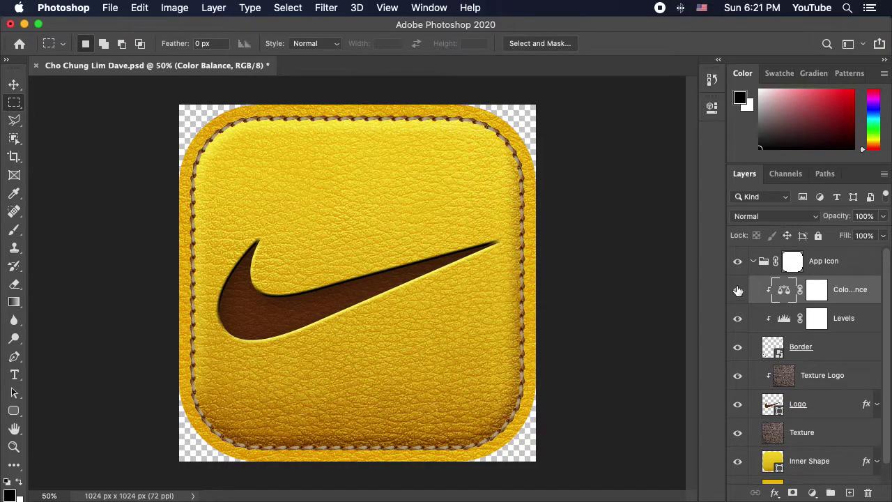
- Reopen the Color Balance adjustment and set its midtone Yellow–Blue value to -80
left_click(784, 292)
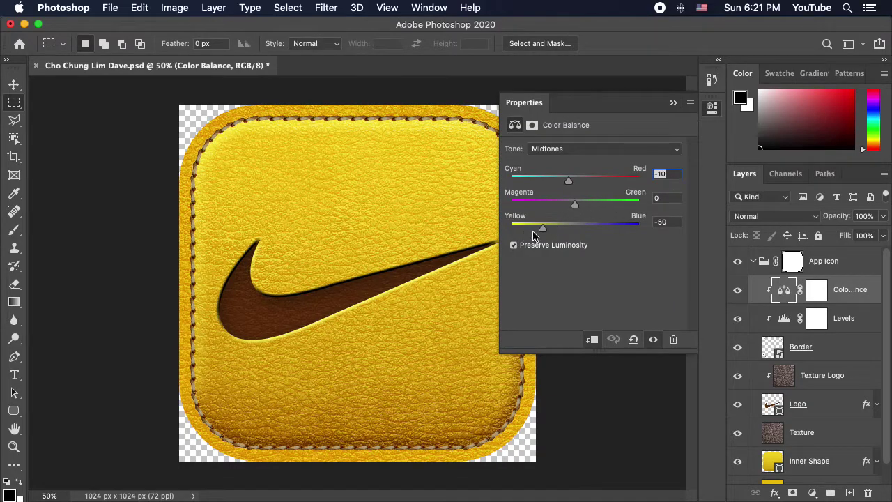
left_click_drag(542, 232, 519, 230)
left_click(673, 223)
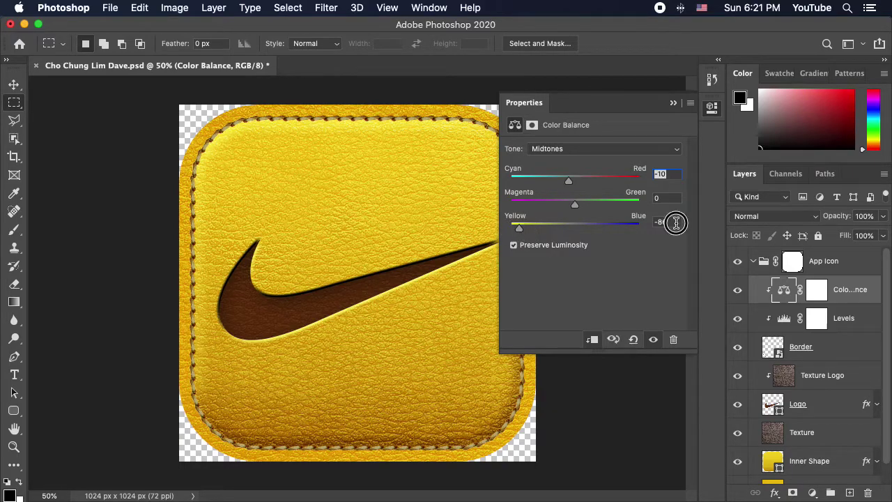
type("-80")
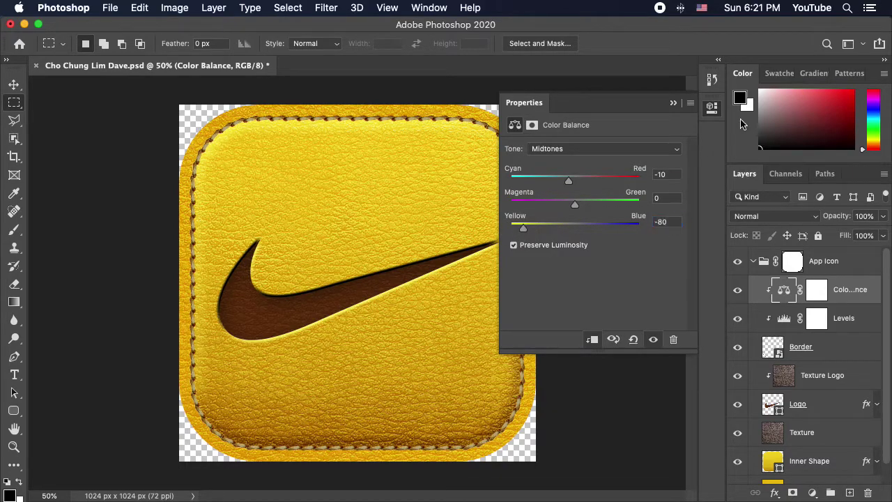
- Review the adjustment settings and the layer structure of the App Icon group, collapsing and expanding the group
left_click(775, 292)
left_click(856, 311)
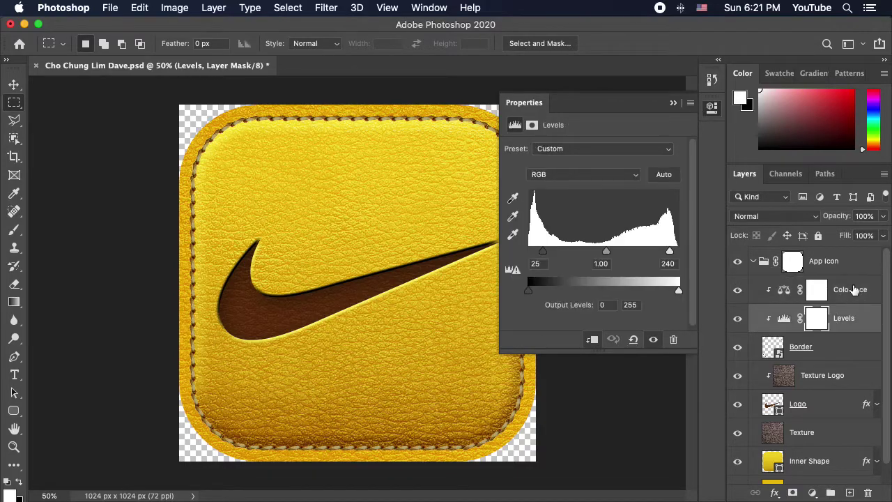
left_click(712, 108)
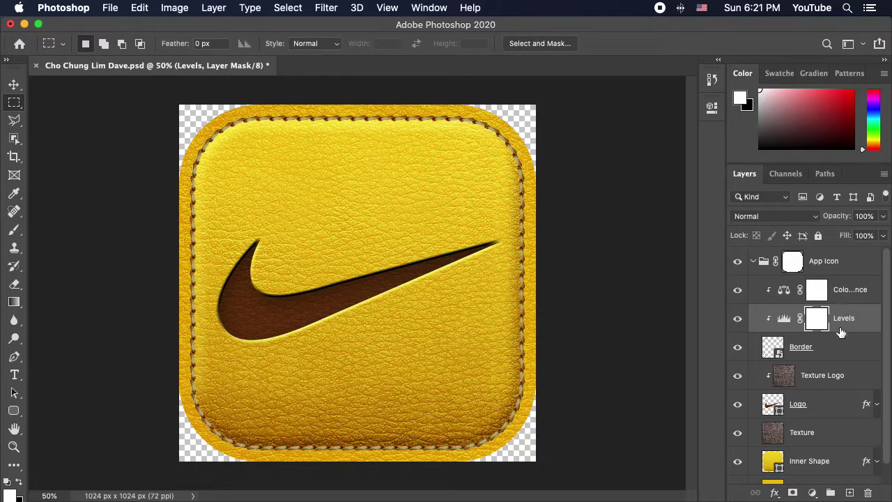
scroll(840, 332, "down", 1)
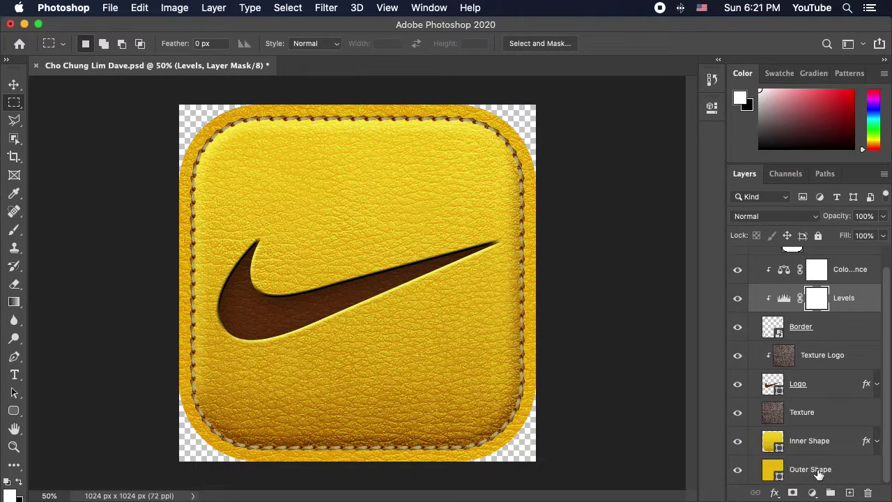
scroll(820, 427, "up", 1)
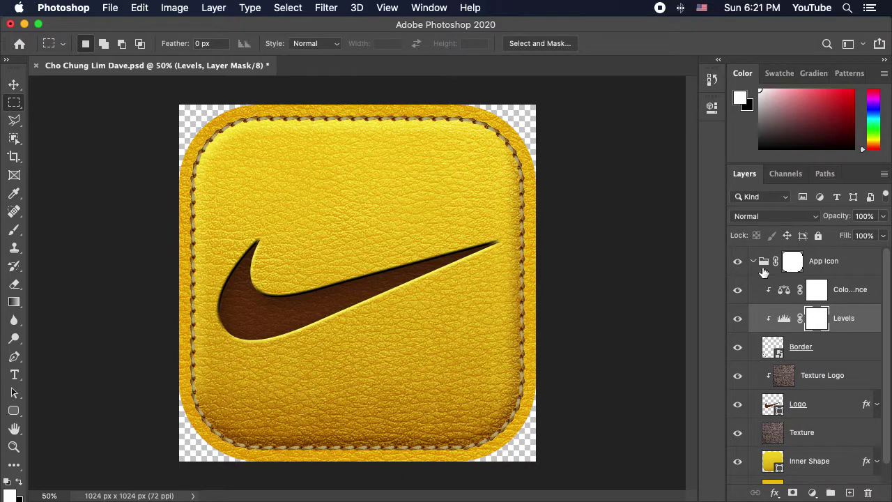
left_click(753, 262)
left_click(822, 318)
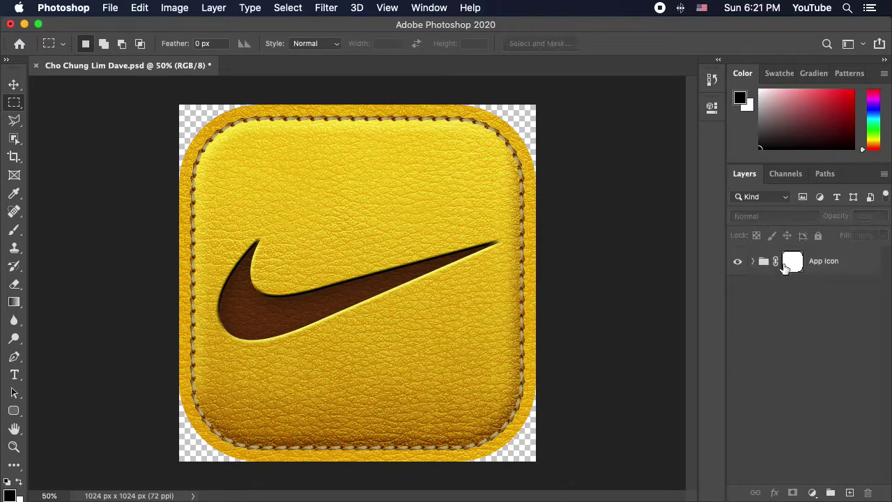
left_click(789, 259)
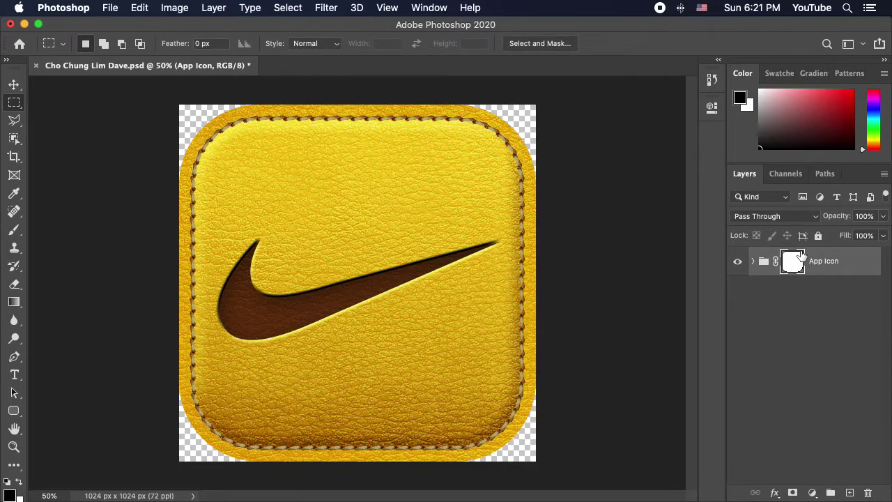
left_click(753, 262)
left_click(753, 262)
left_click(753, 262)
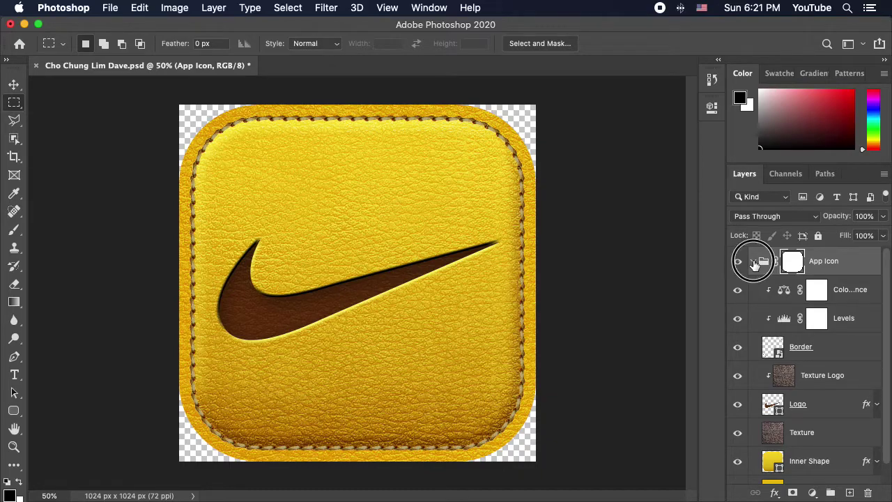
left_click(752, 262)
left_click(753, 262)
scroll(832, 427, "down", 2)
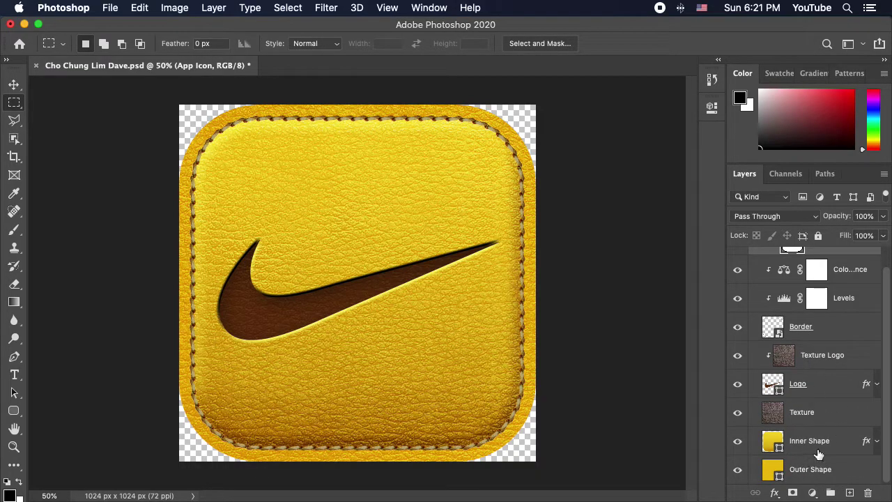